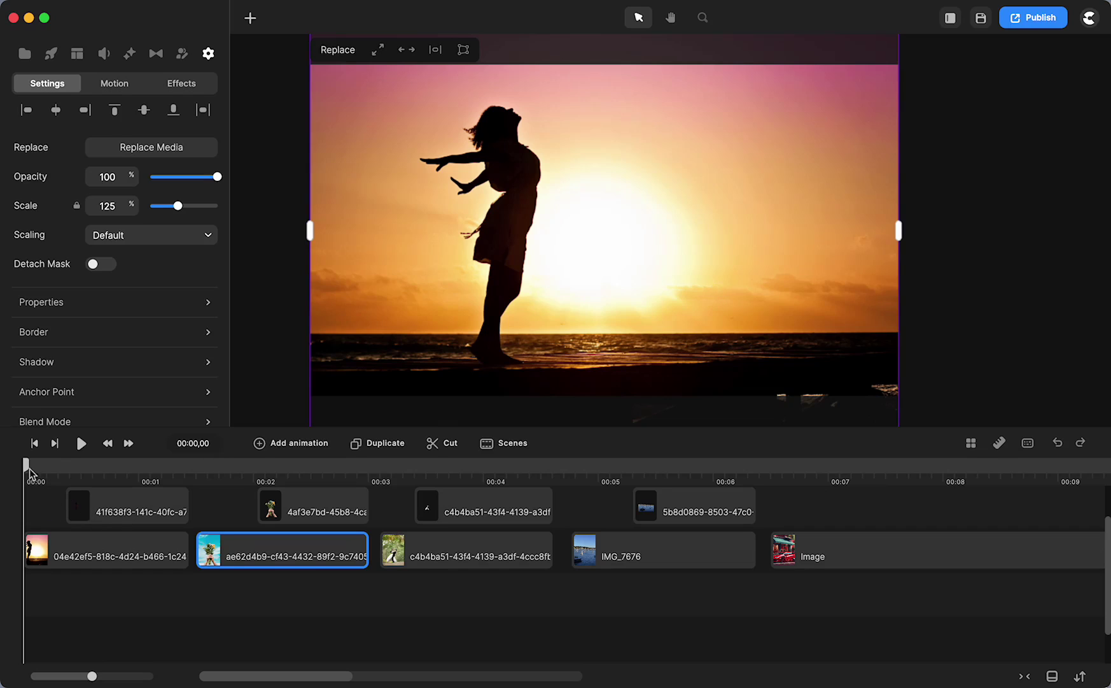
Step: Trim the sunset and flower bouquet clips shorter
left_click_drag(27, 466, 108, 464)
mouse_move(187, 549)
left_mouse_down()
mouse_move(91, 547)
mouse_move(177, 547)
left_mouse_up()
left_click_drag(215, 475, 269, 477)
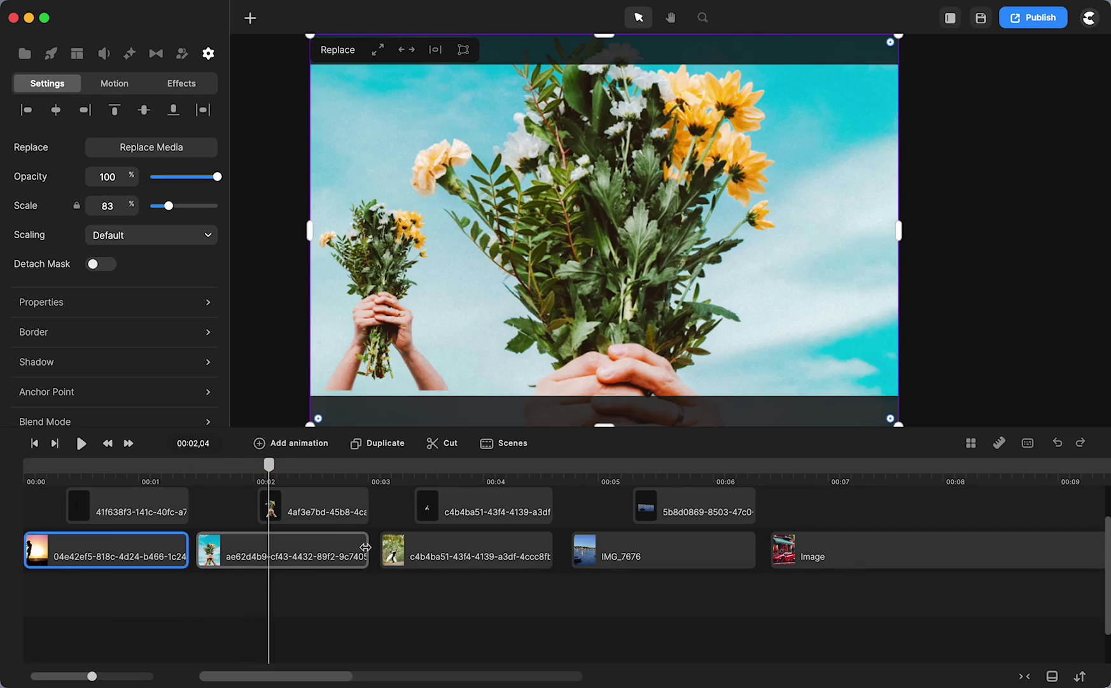
mouse_move(367, 549)
left_mouse_down()
mouse_move(254, 554)
mouse_move(355, 552)
left_mouse_up()
Step: Trim the wedding photo clip from its end
left_click(393, 472)
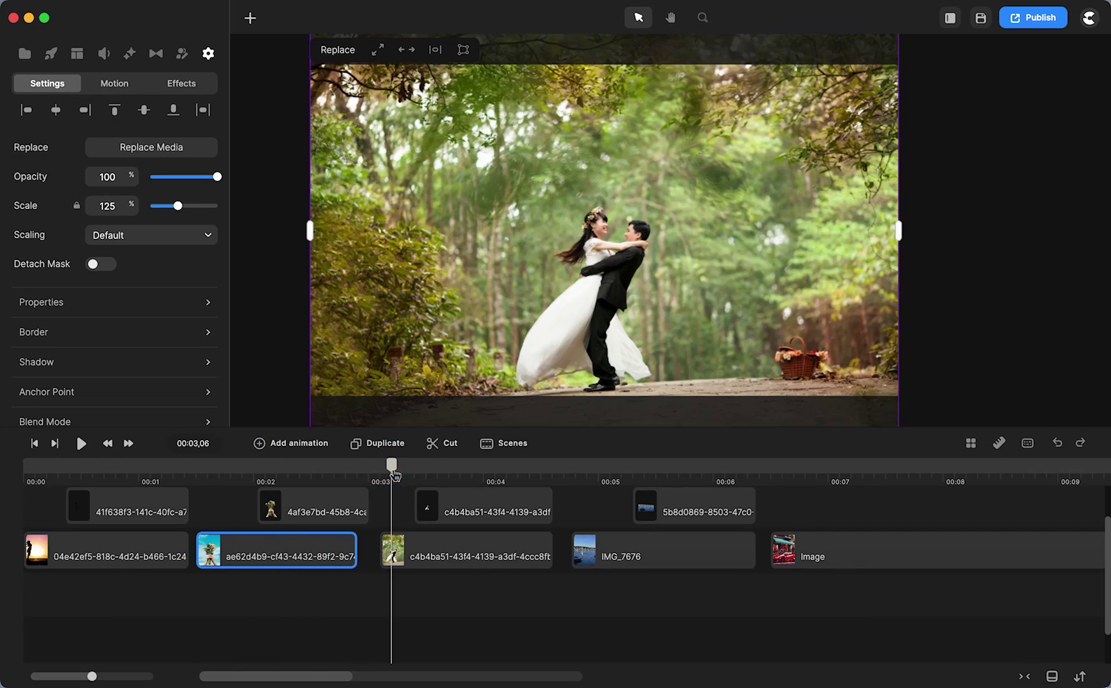
left_click_drag(394, 473, 453, 472)
left_click(486, 551)
left_click_drag(486, 550, 551, 553)
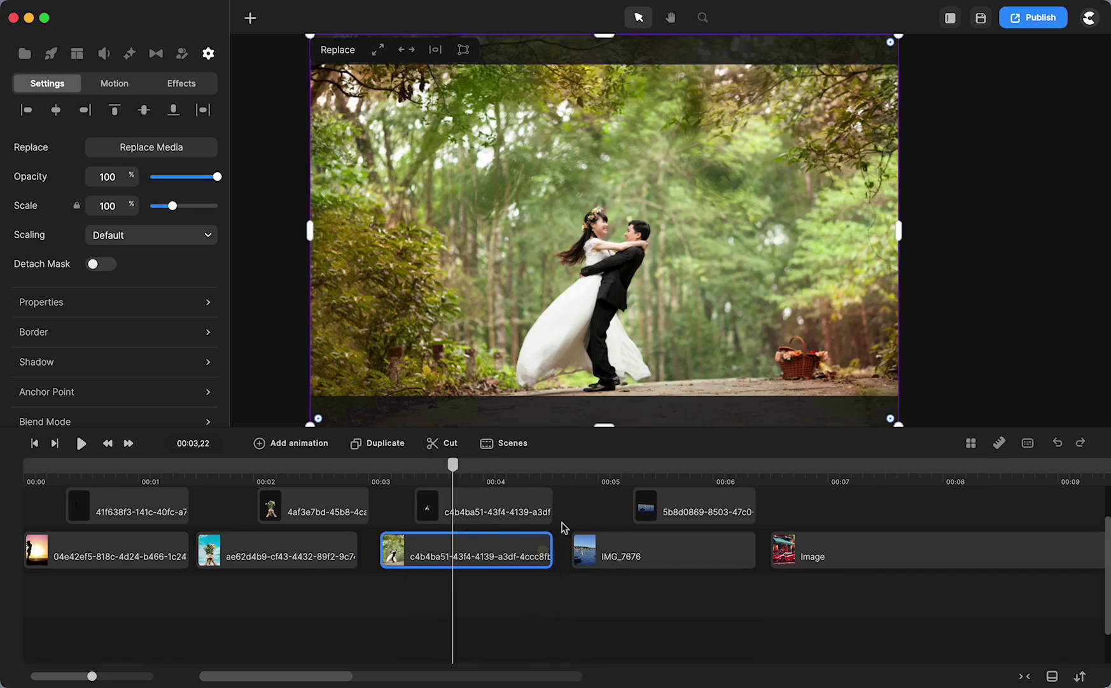
Step: Adjust the harbour clip IMG_7676's length, ending with it extended back past the playhead
left_click(577, 464)
left_click(577, 465)
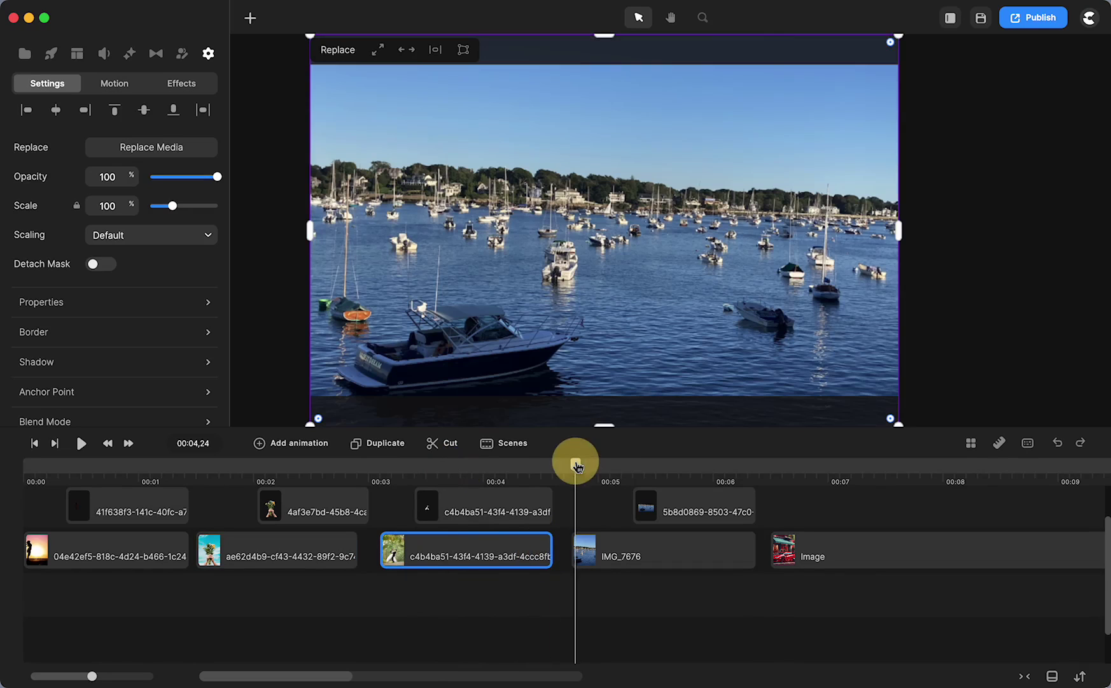
left_click_drag(577, 466, 650, 471)
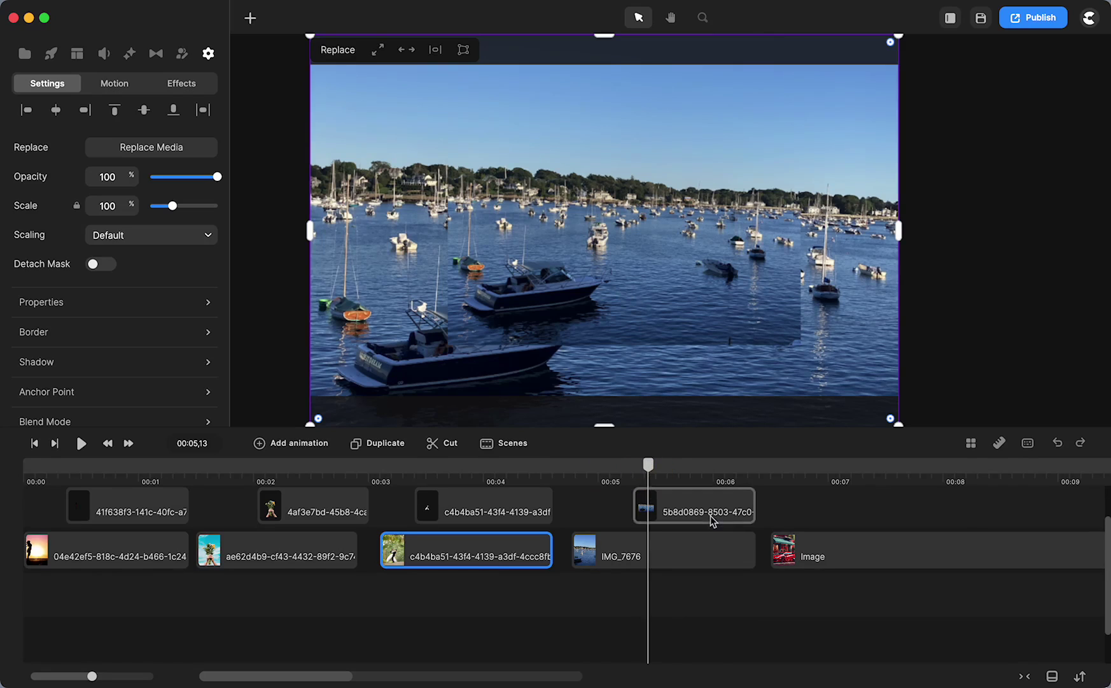
left_click_drag(752, 538, 636, 552)
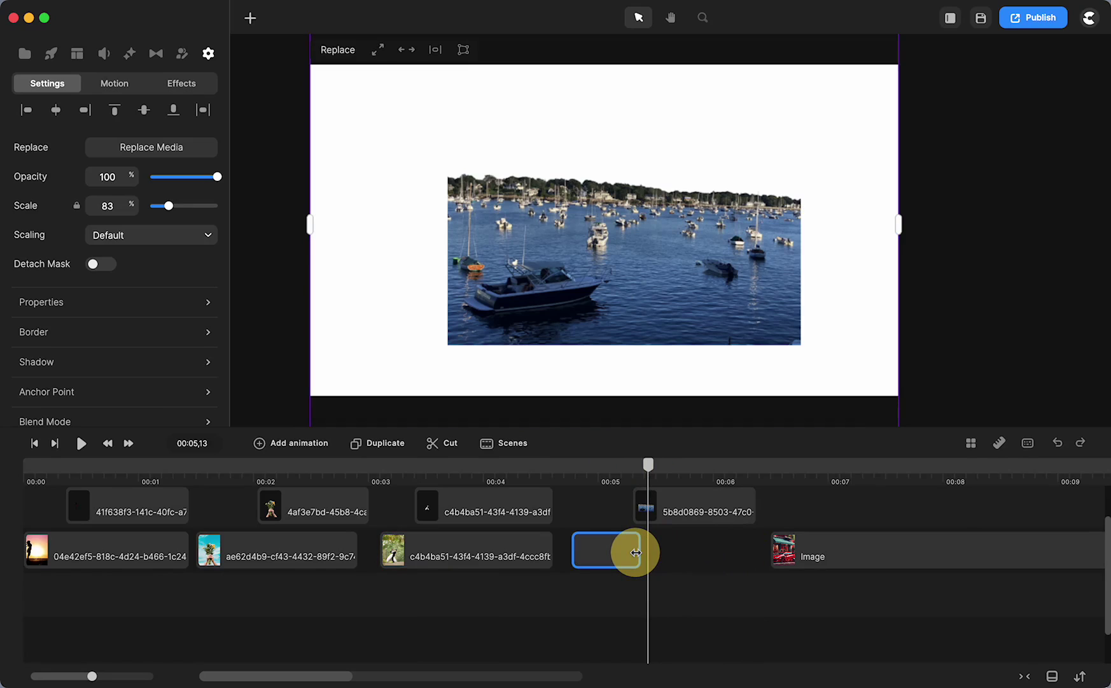
left_click_drag(636, 552, 754, 547)
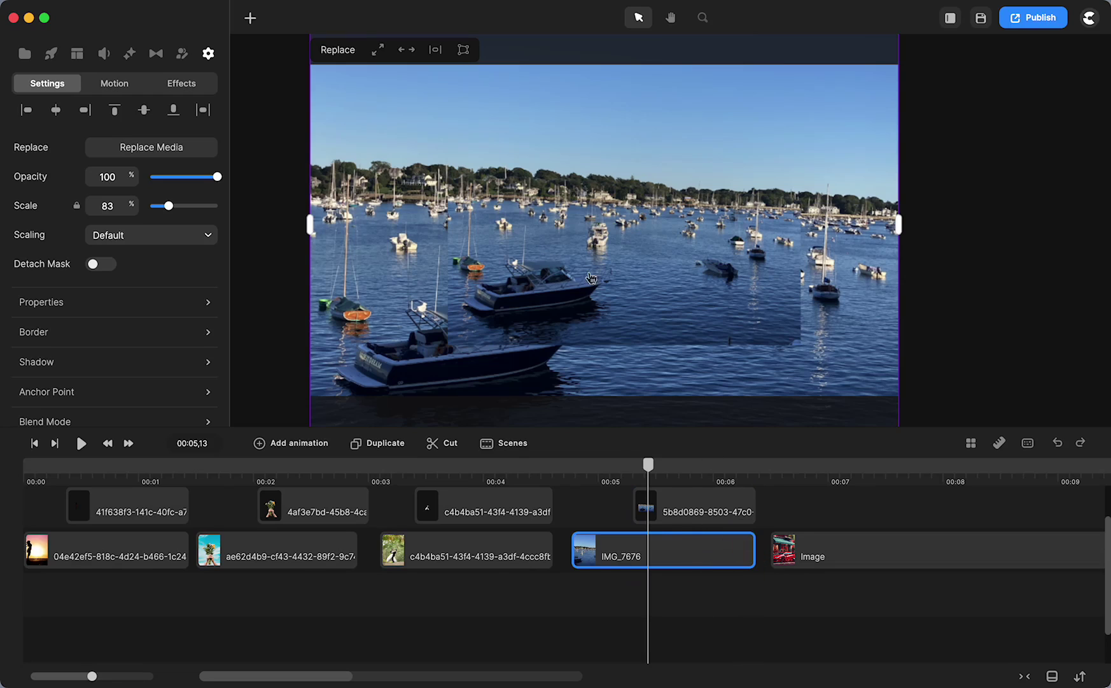
left_click(596, 266)
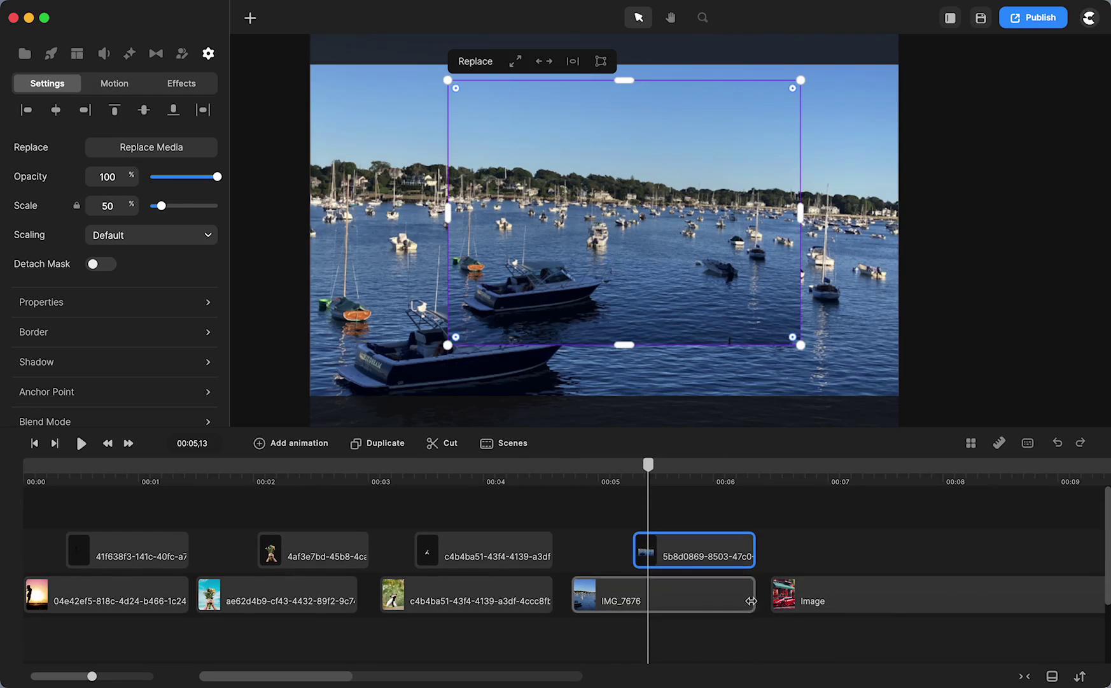
left_click_drag(754, 596, 640, 604)
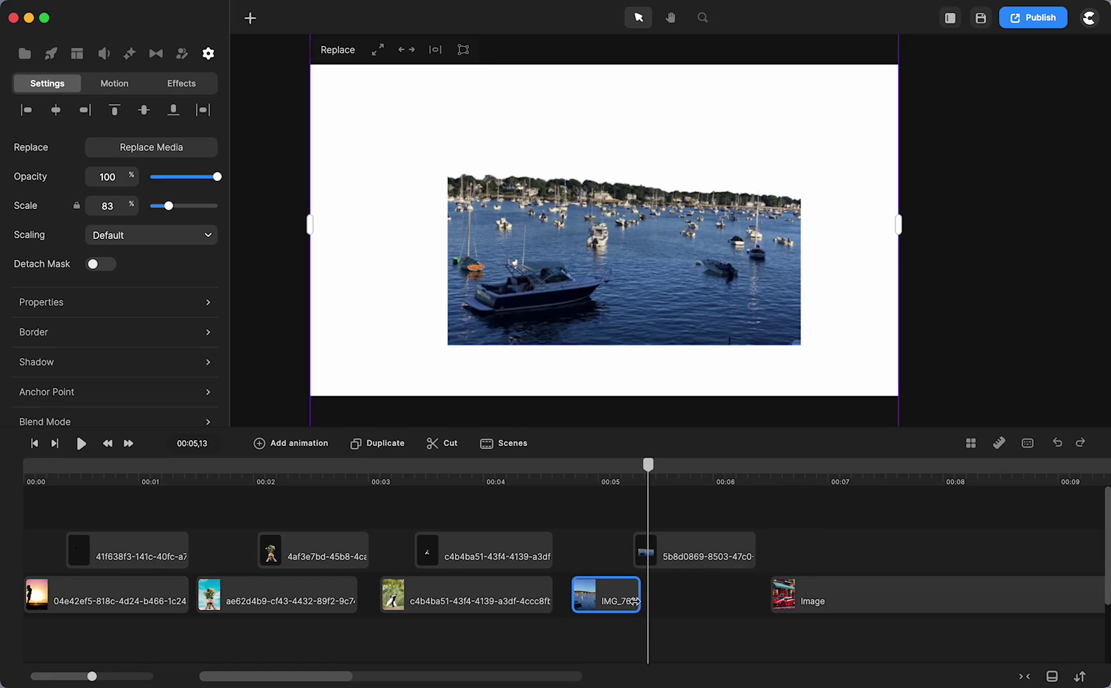
left_click_drag(634, 601, 754, 598)
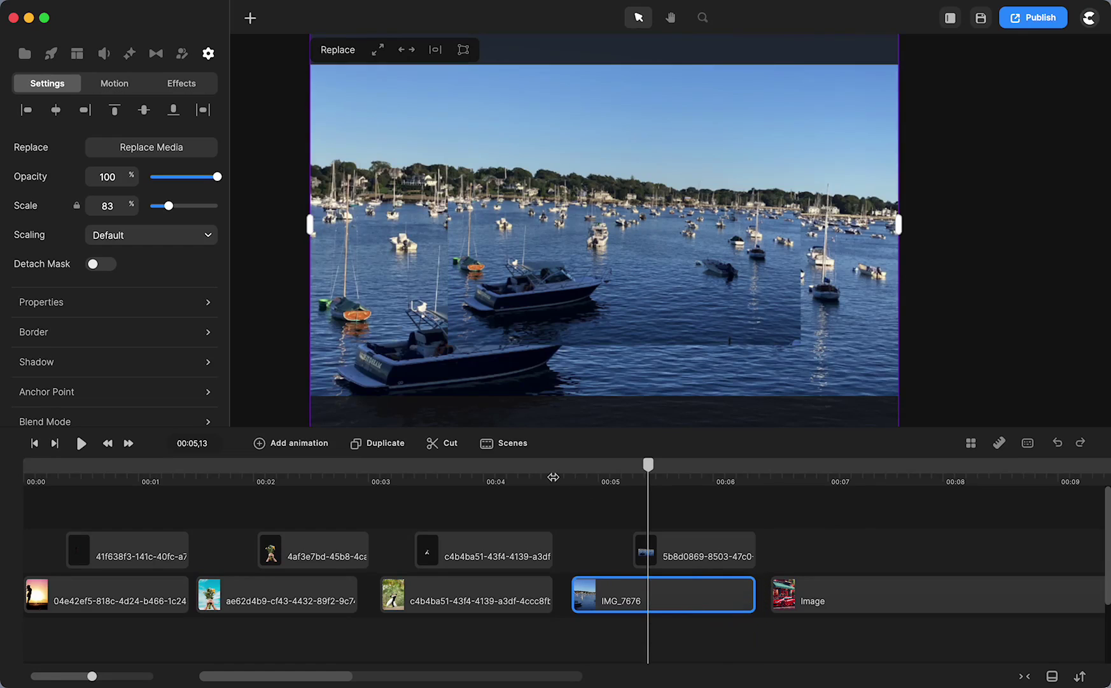
Step: Delete the red sports car Image clip at 00:06 from the timeline
left_click(783, 469)
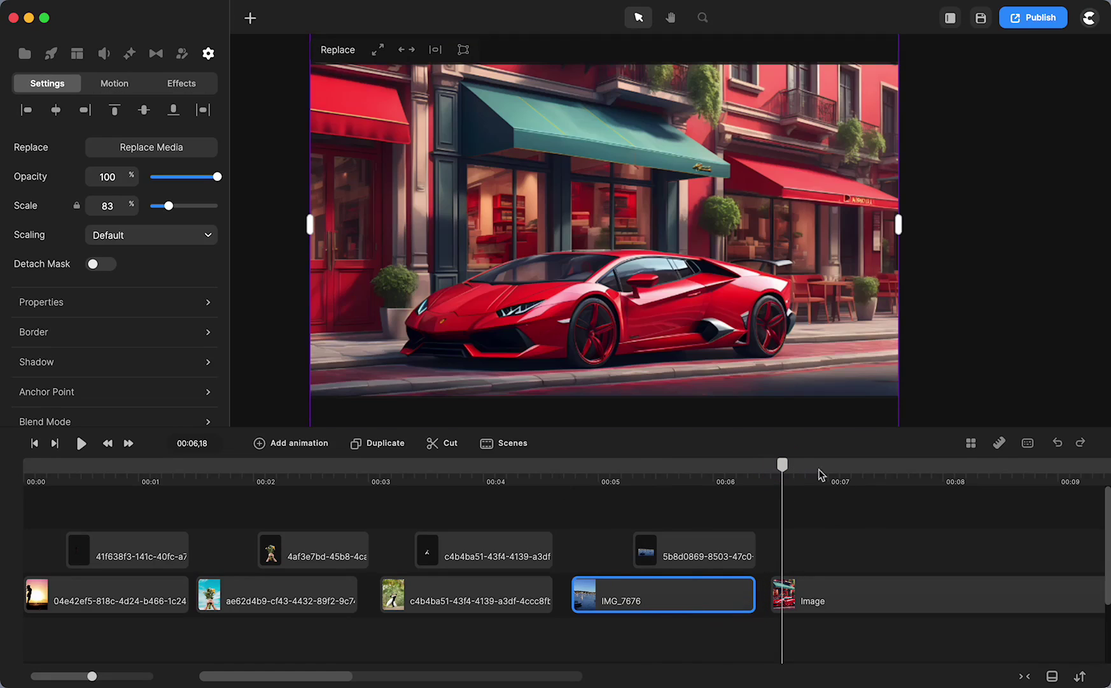
left_click(836, 591)
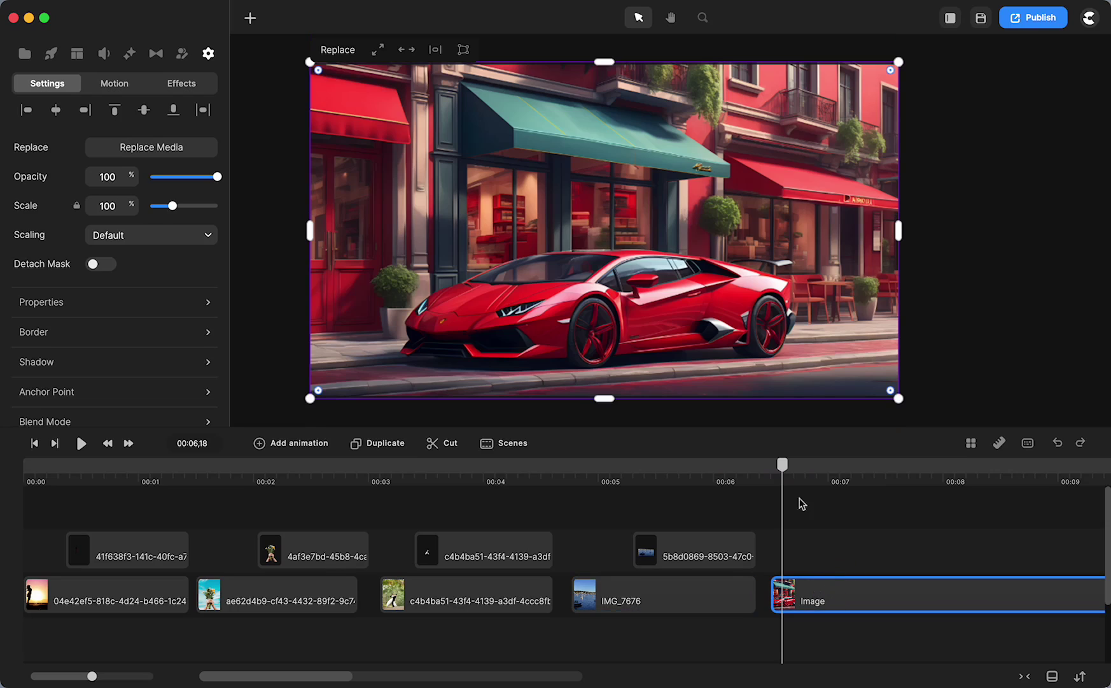
right_click(597, 219)
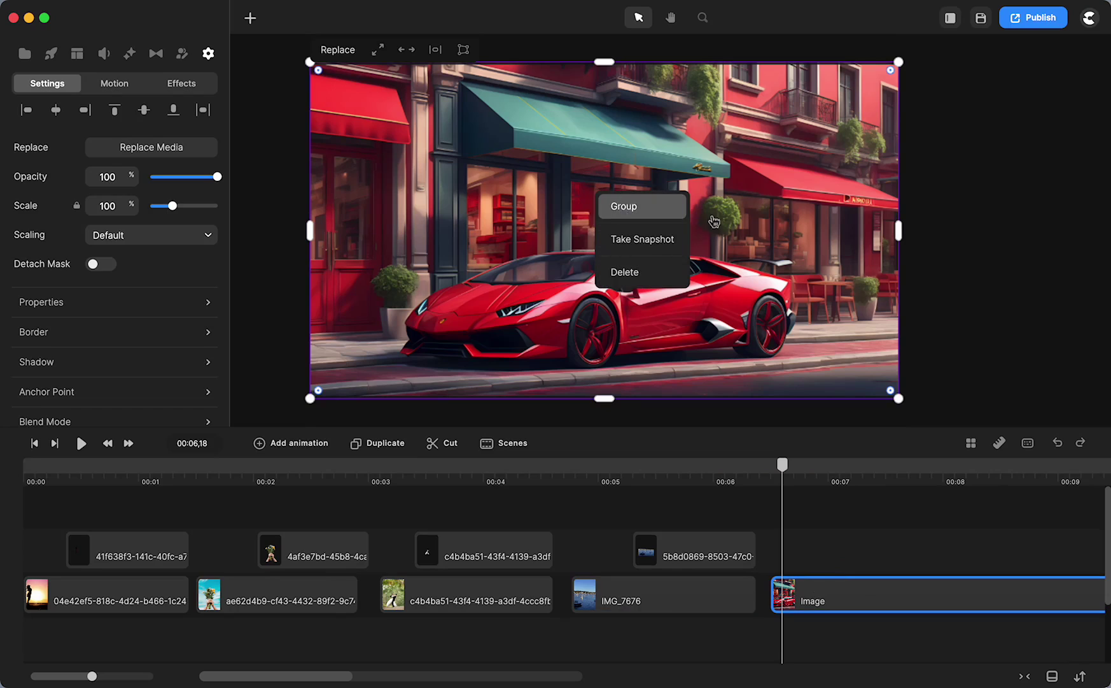
left_click(771, 263)
right_click(646, 224)
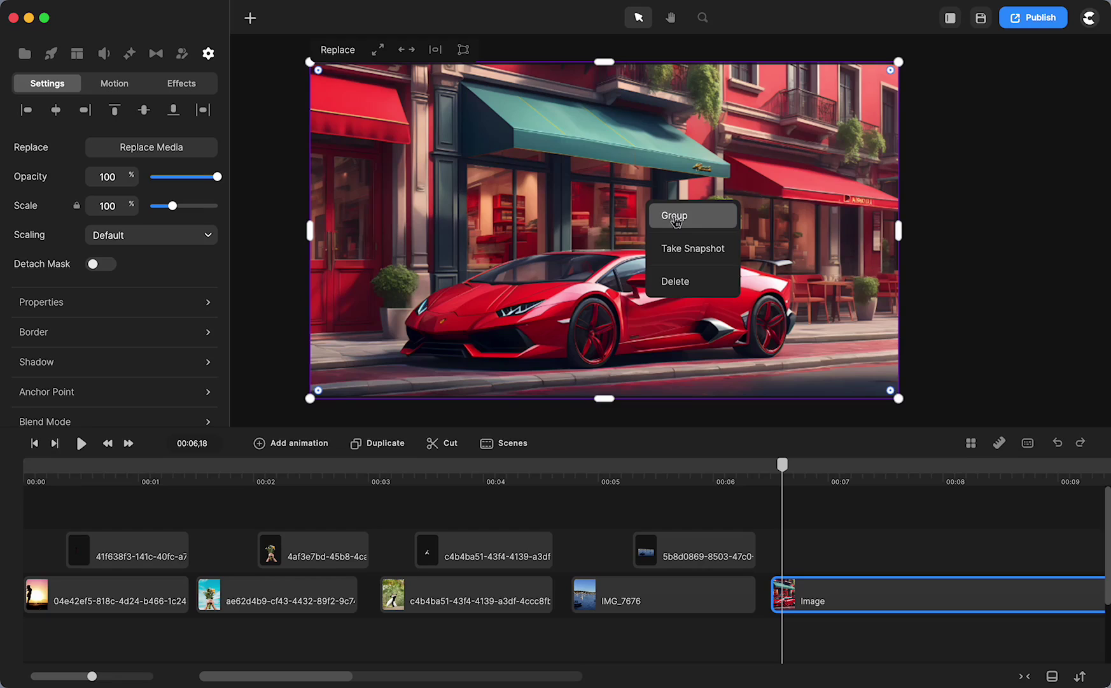
left_click(700, 516)
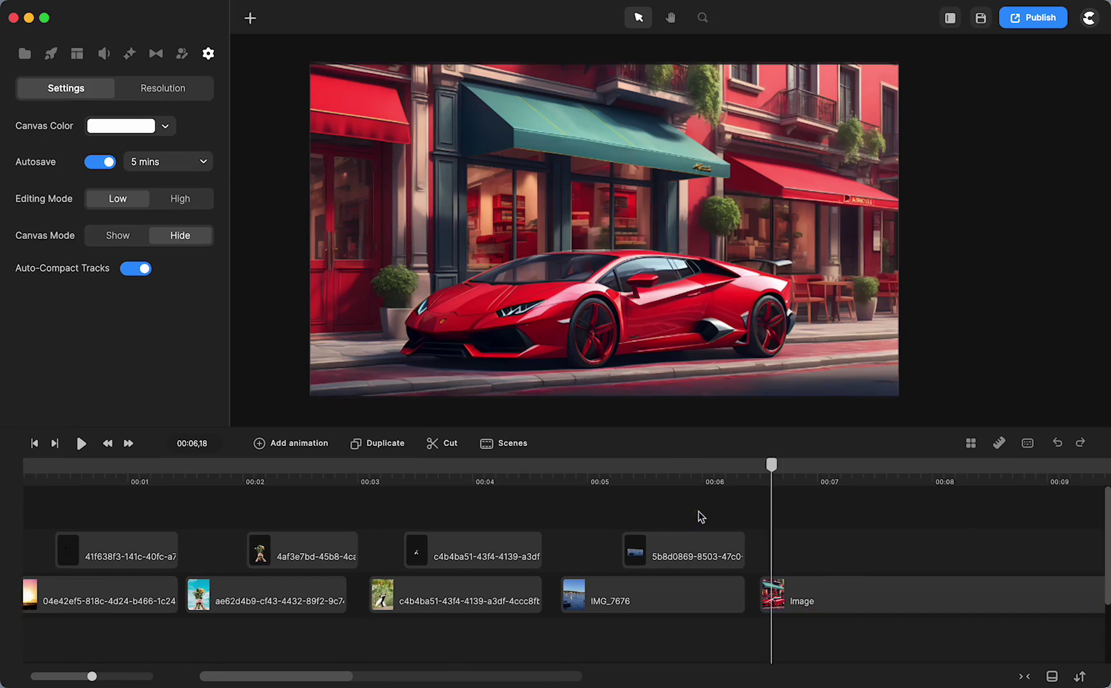
scroll(698, 517, "right", 5)
left_click(466, 595)
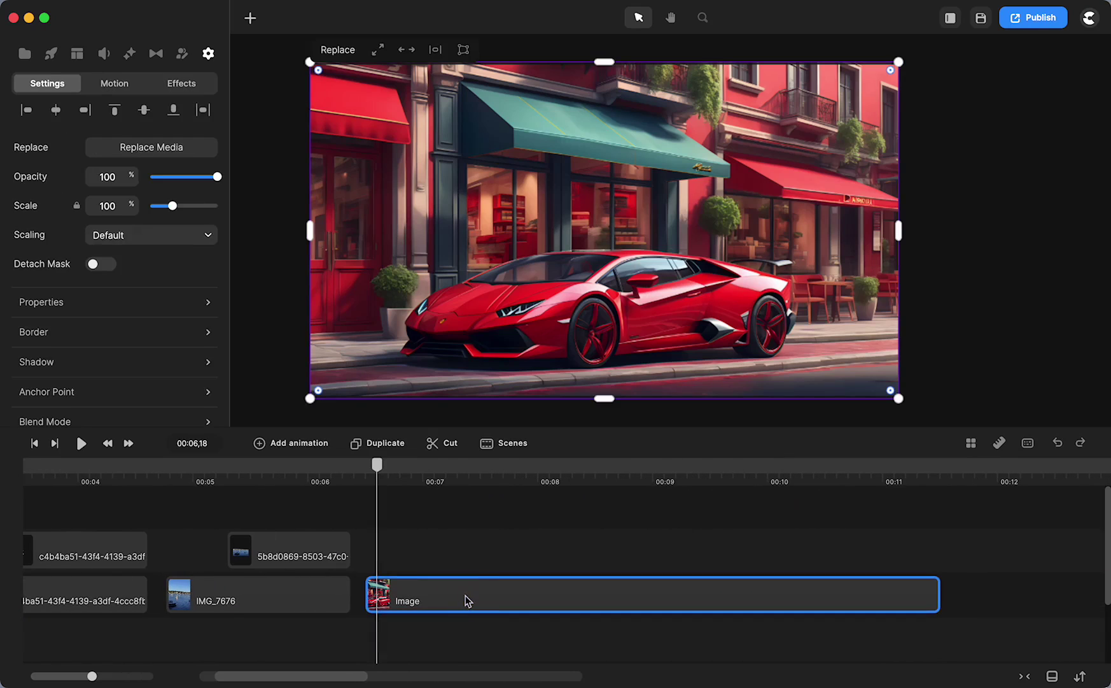
key("Delete")
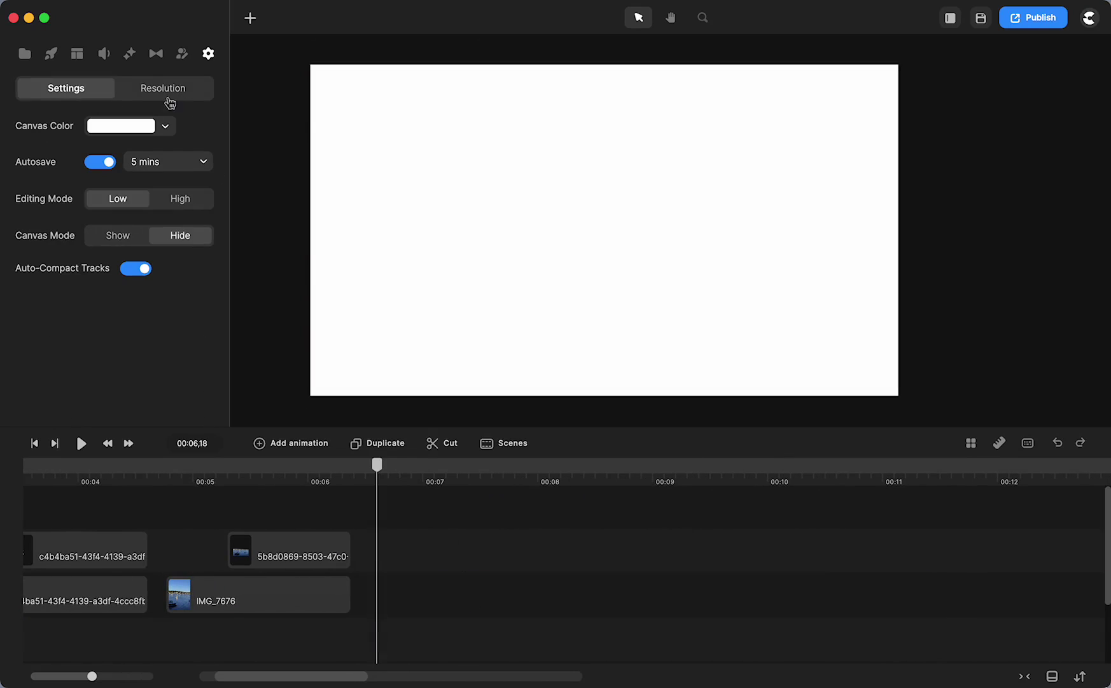
Step: Search stock photos for 'dog' and import the corgi photo into the project
left_click(26, 54)
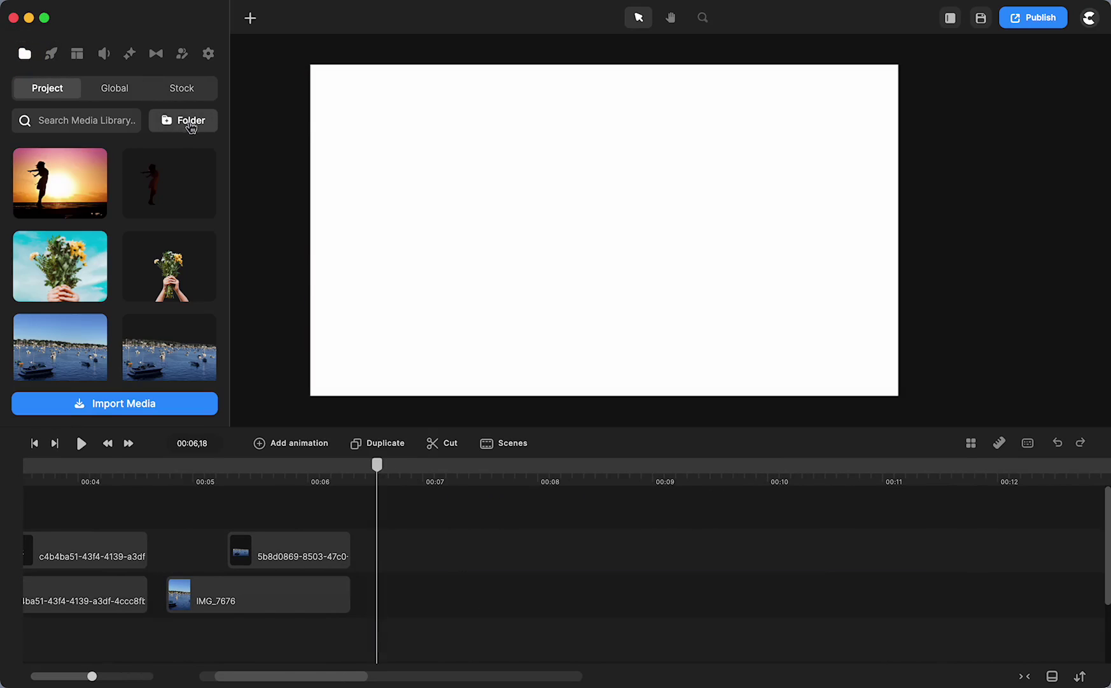
left_click(190, 92)
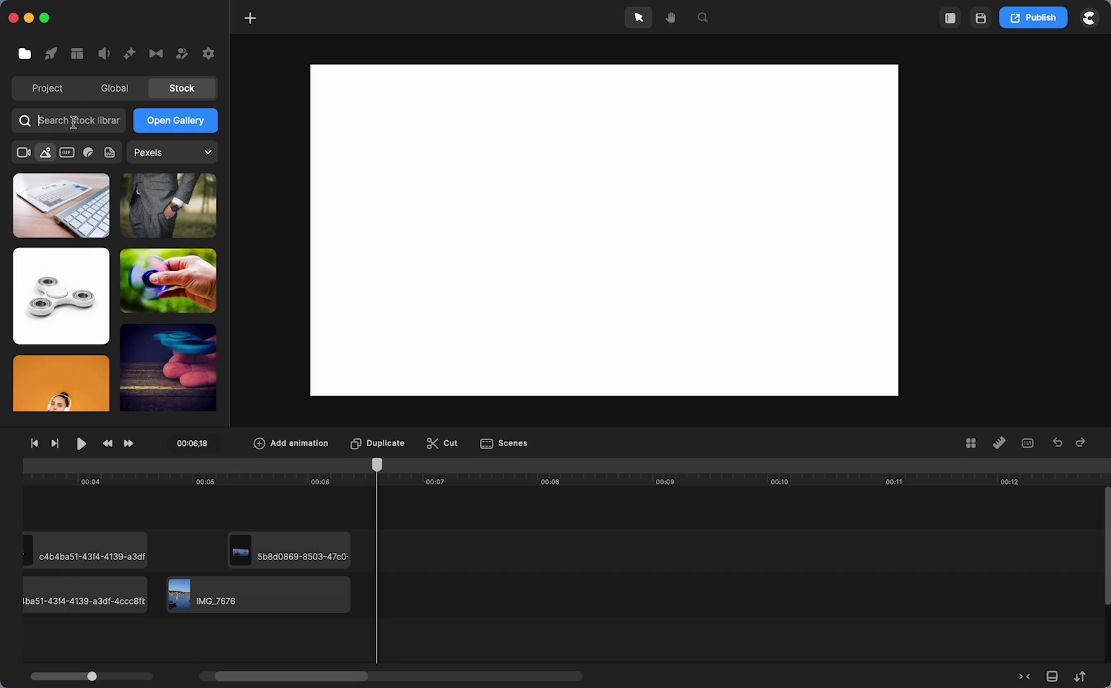
type("dog")
key("Return")
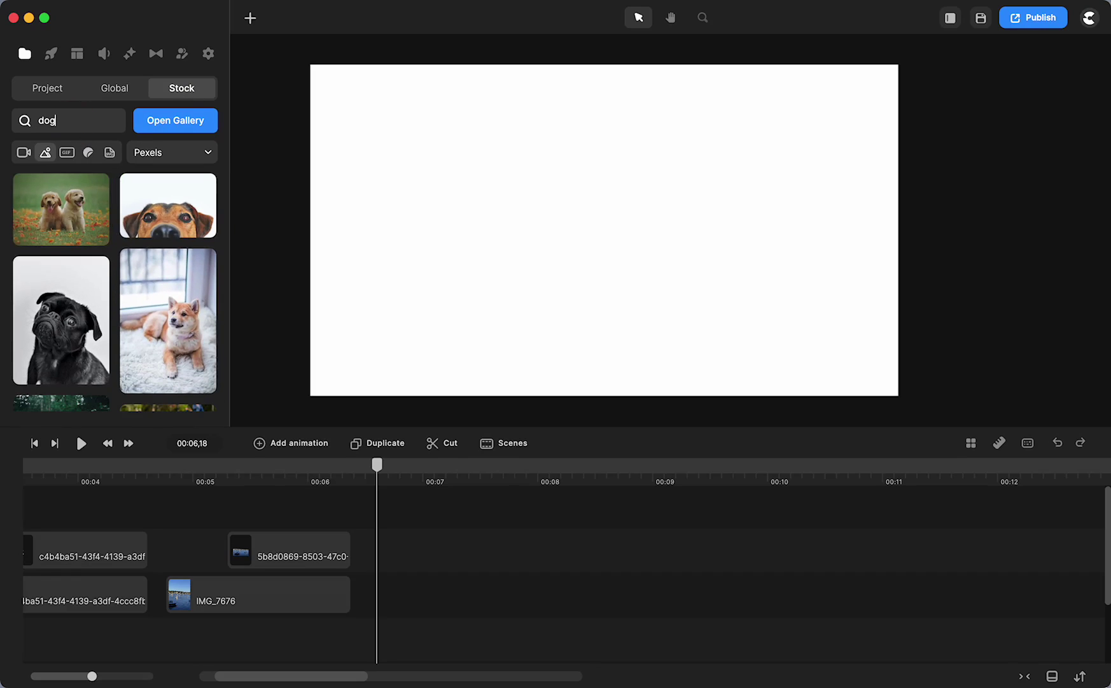
mouse_move(94, 303)
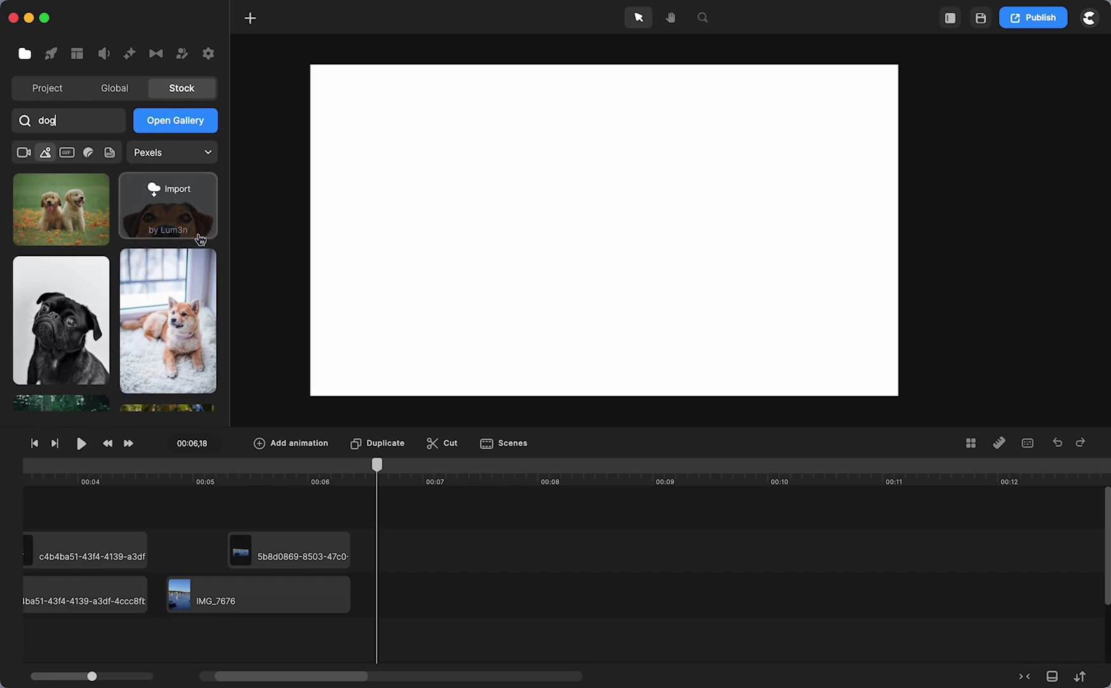
left_click_drag(228, 222, 438, 219)
mouse_move(113, 249)
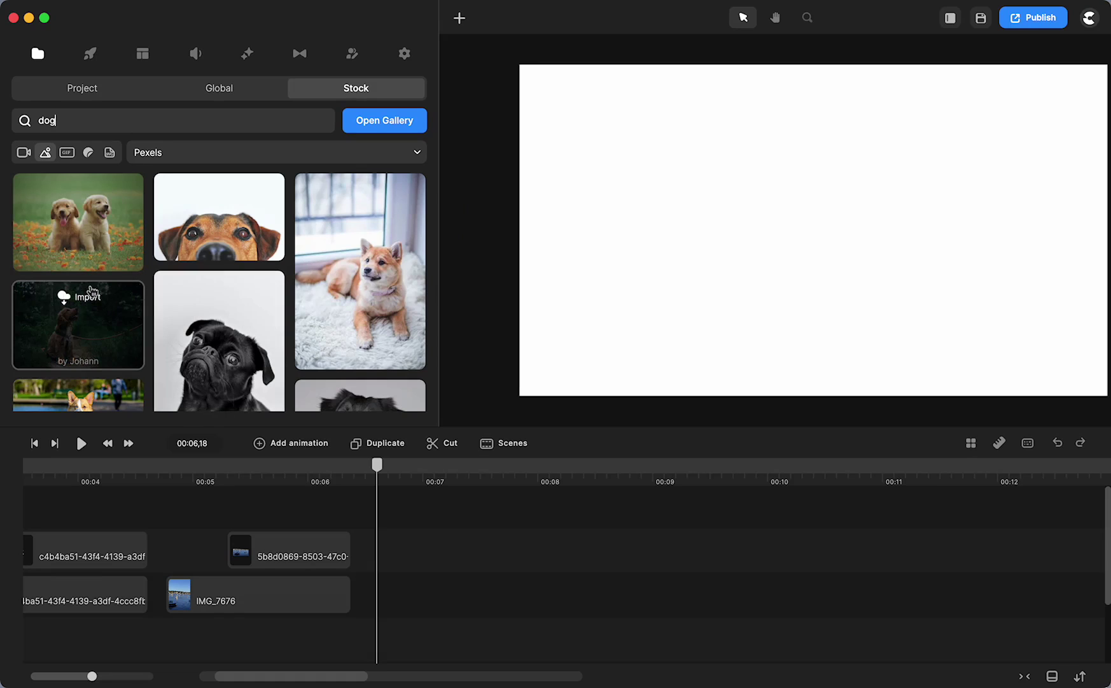
scroll(182, 320, "down", 5)
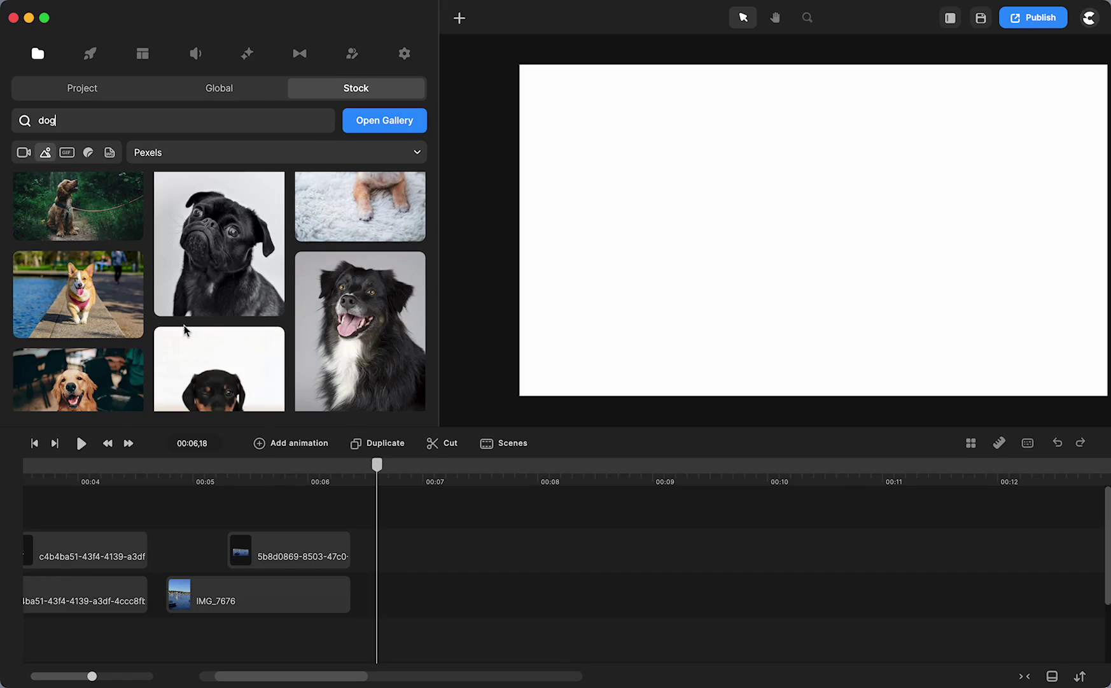
left_click(64, 268)
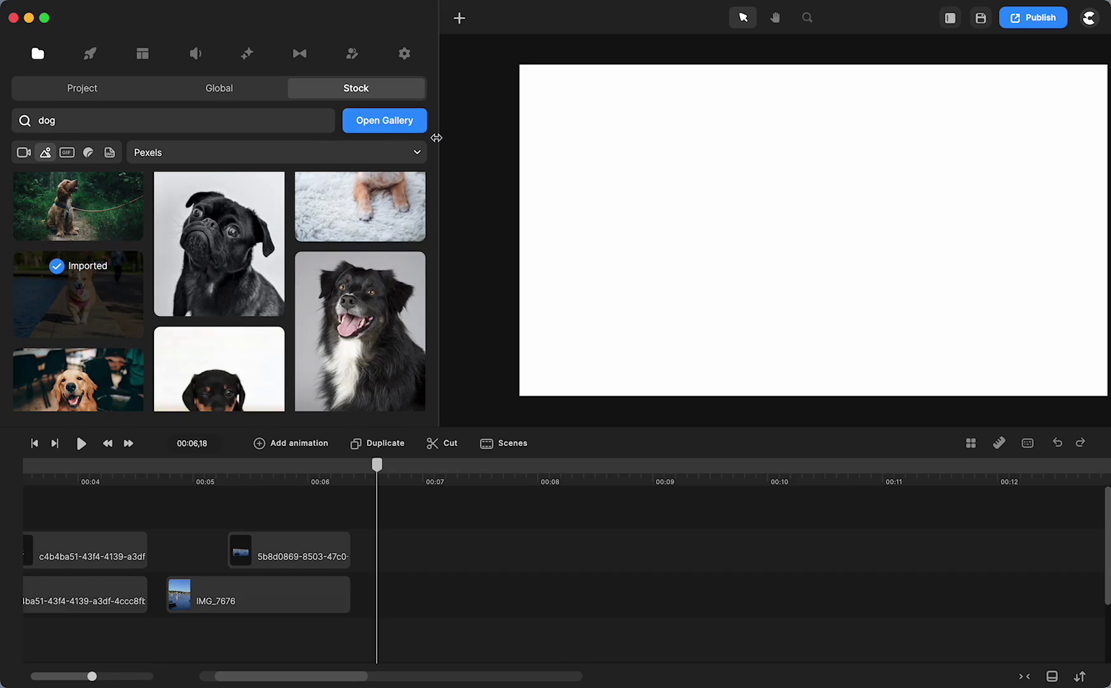
Step: Place the imported corgi photo from the Project media onto the canvas
left_click_drag(439, 139, 246, 153)
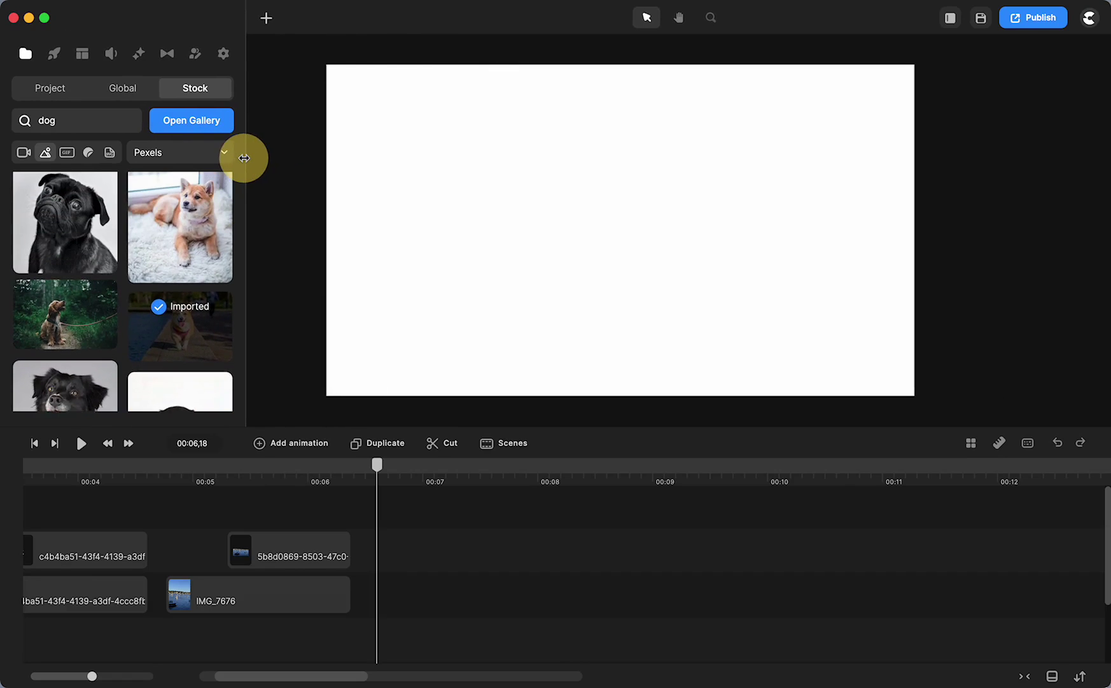
left_click(41, 89)
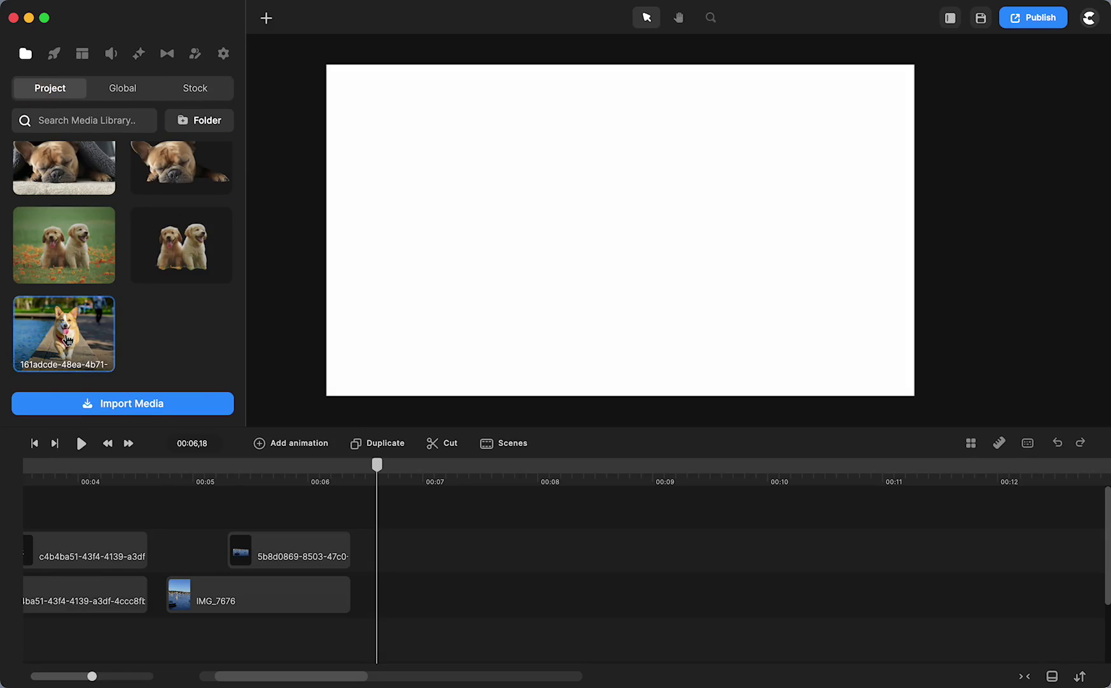
left_click(66, 338)
left_click_drag(66, 338, 507, 285)
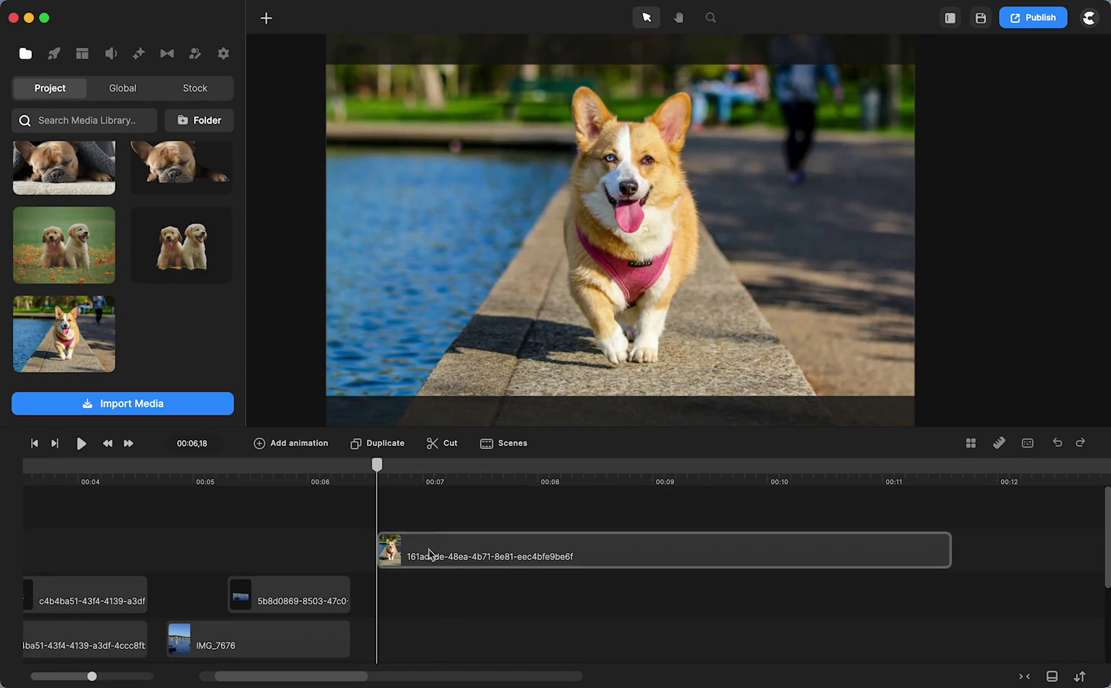
Step: Move the corgi clip to the lower track and apply AI Remove Background, confirming Yes
left_click_drag(432, 552, 427, 640)
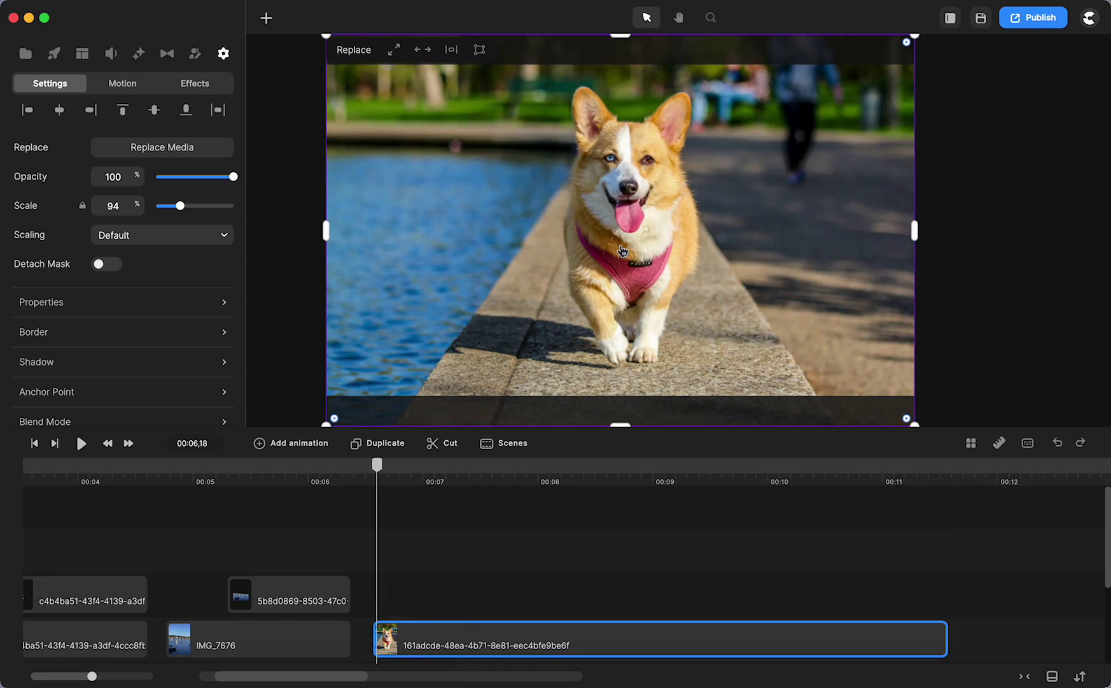
right_click(623, 250)
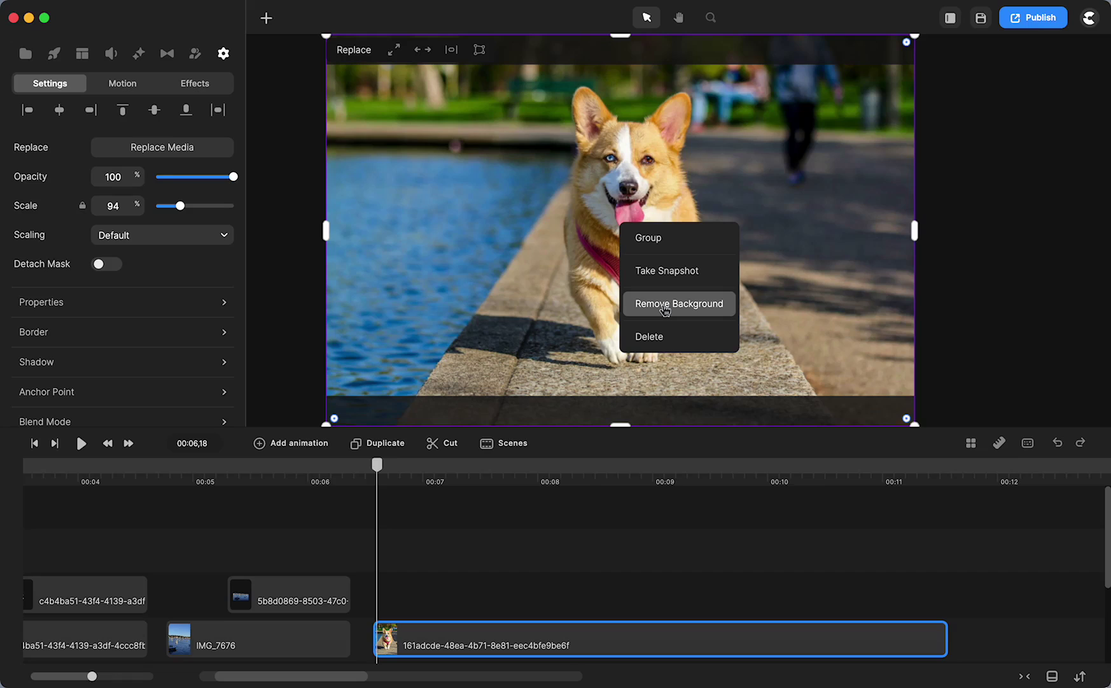
left_click(665, 306)
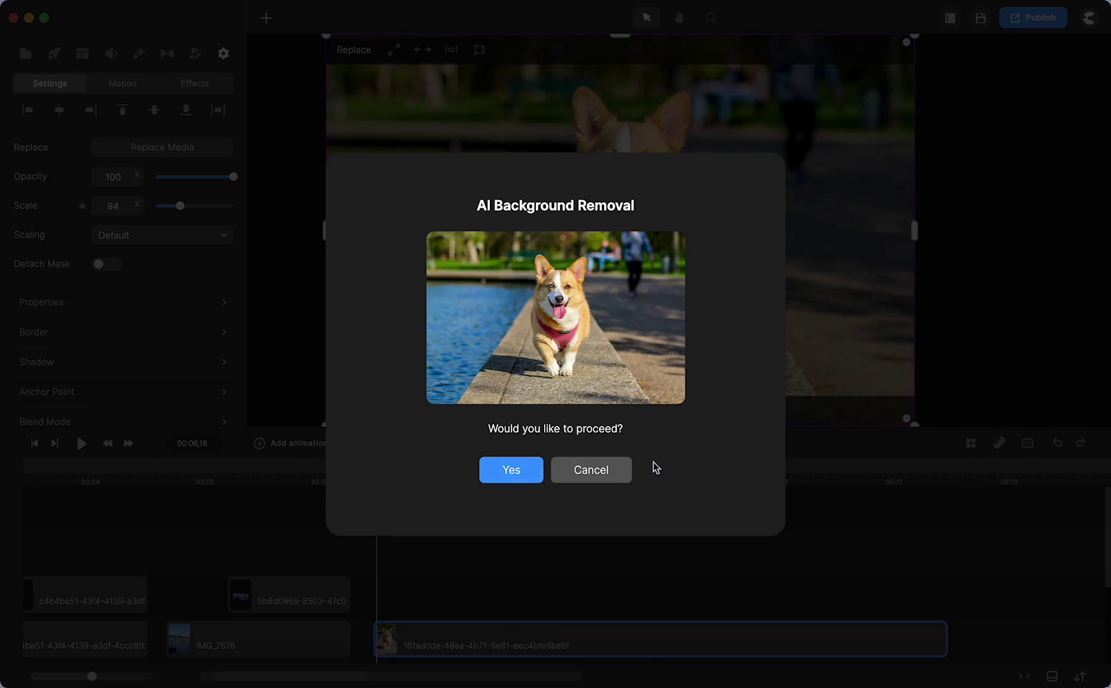
left_click(511, 471)
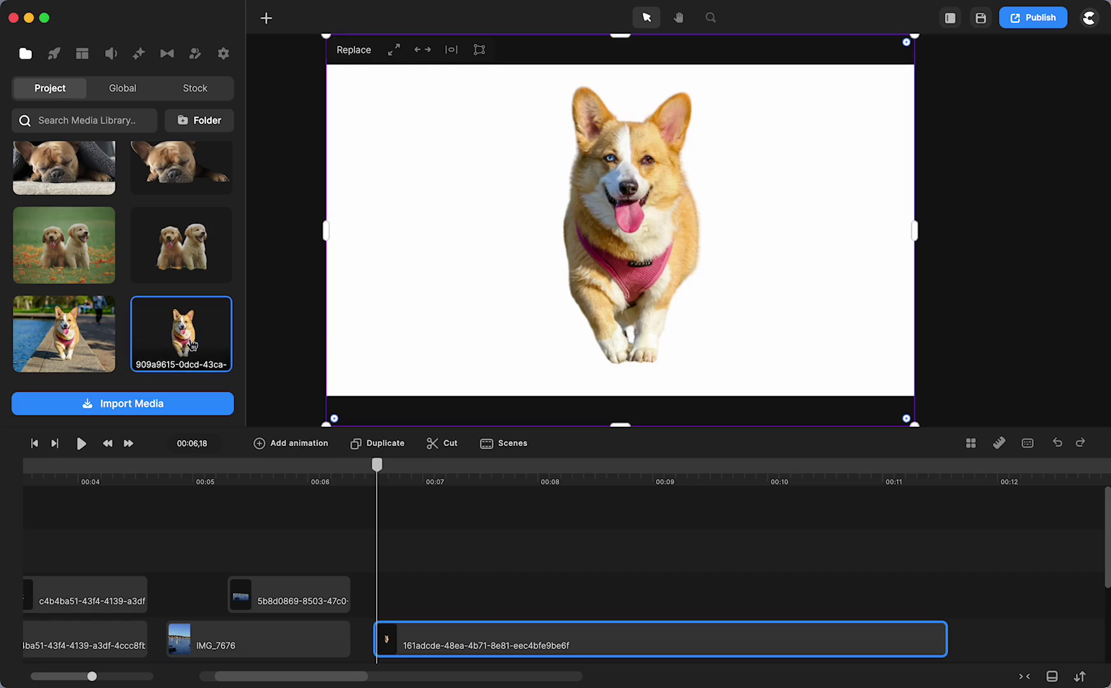
Step: Move the cut-out corgi clip up a track and re-add the original corgi photo below
mouse_move(184, 333)
left_mouse_down()
mouse_move(468, 291)
mouse_move(202, 378)
mouse_move(183, 333)
left_mouse_up()
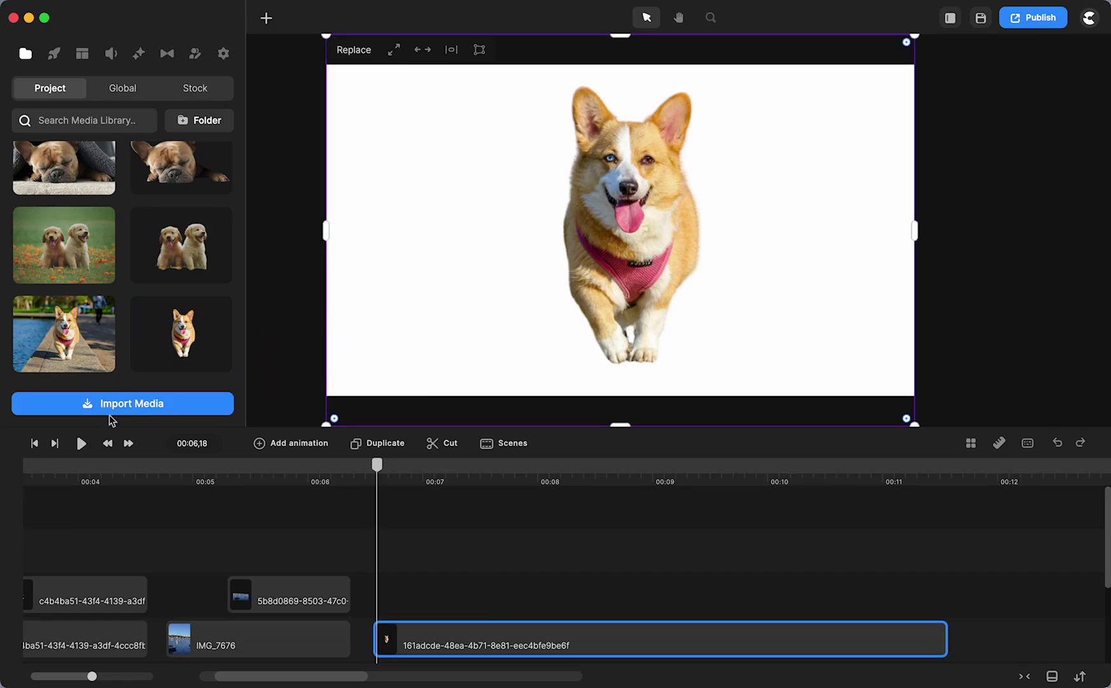
left_click_drag(453, 616, 476, 576)
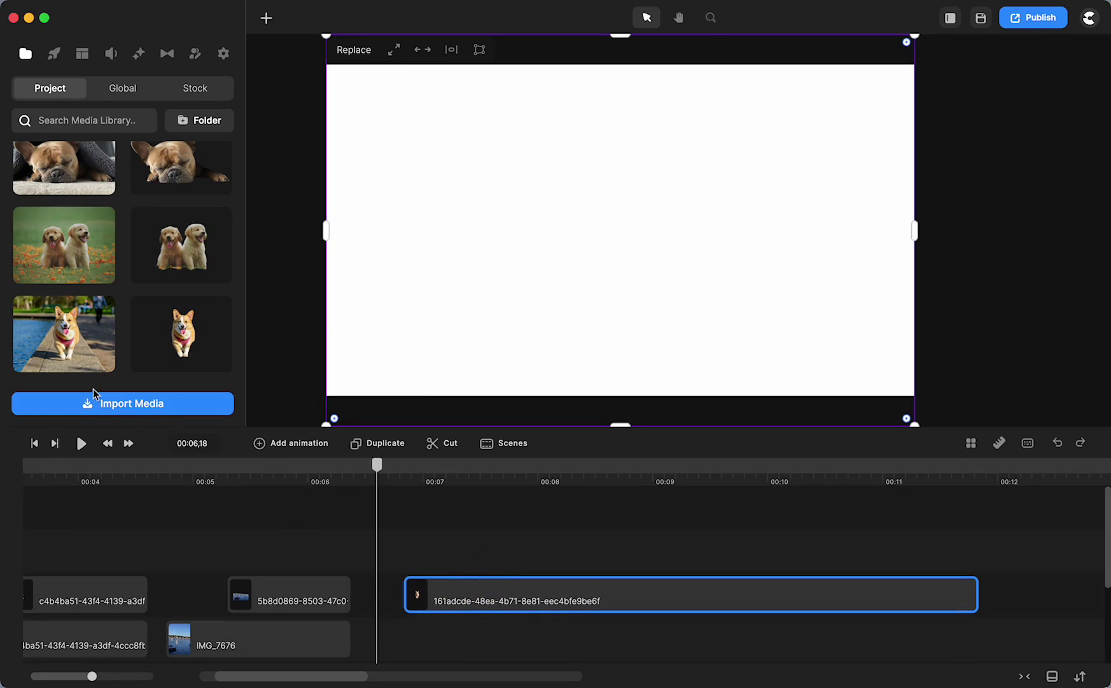
left_click_drag(95, 363, 414, 634)
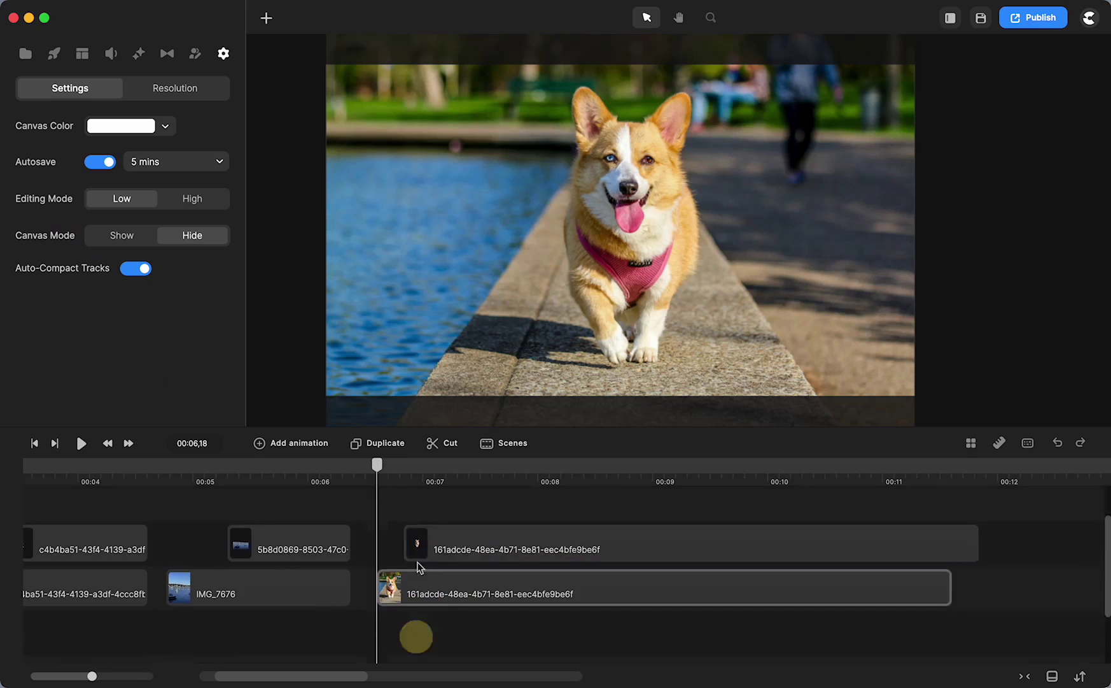
Step: Place the cut-out corgi beside the original dog, then shift and shorten its clip
left_click_drag(386, 468, 454, 465)
left_click(492, 505)
left_click(491, 505)
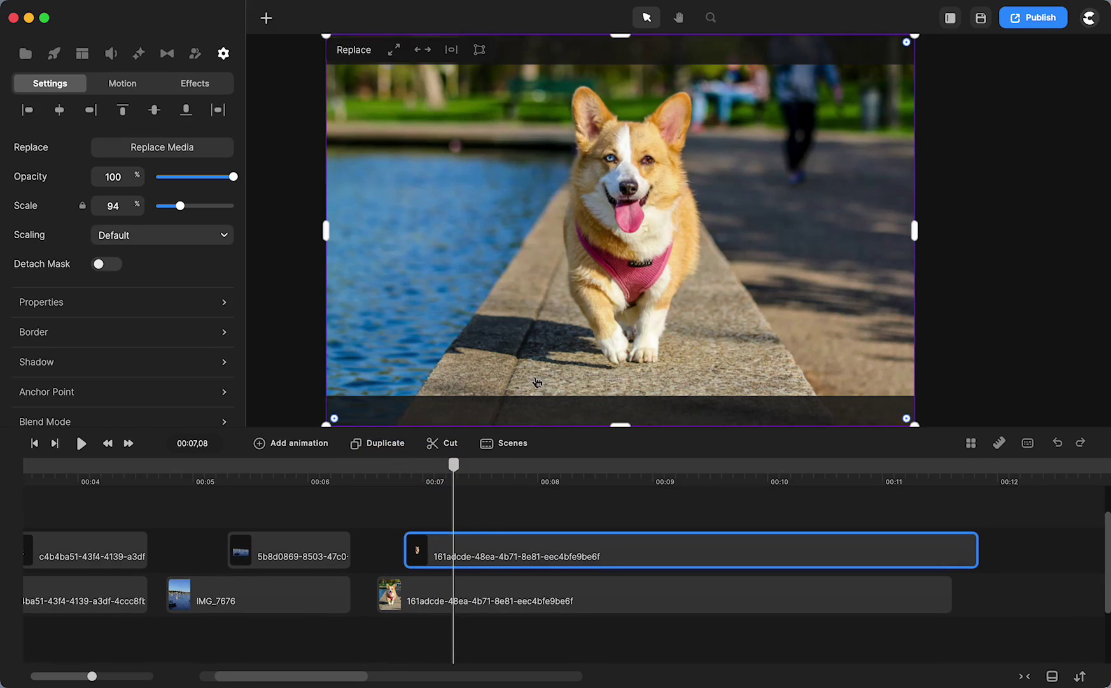
left_click_drag(645, 214, 816, 209)
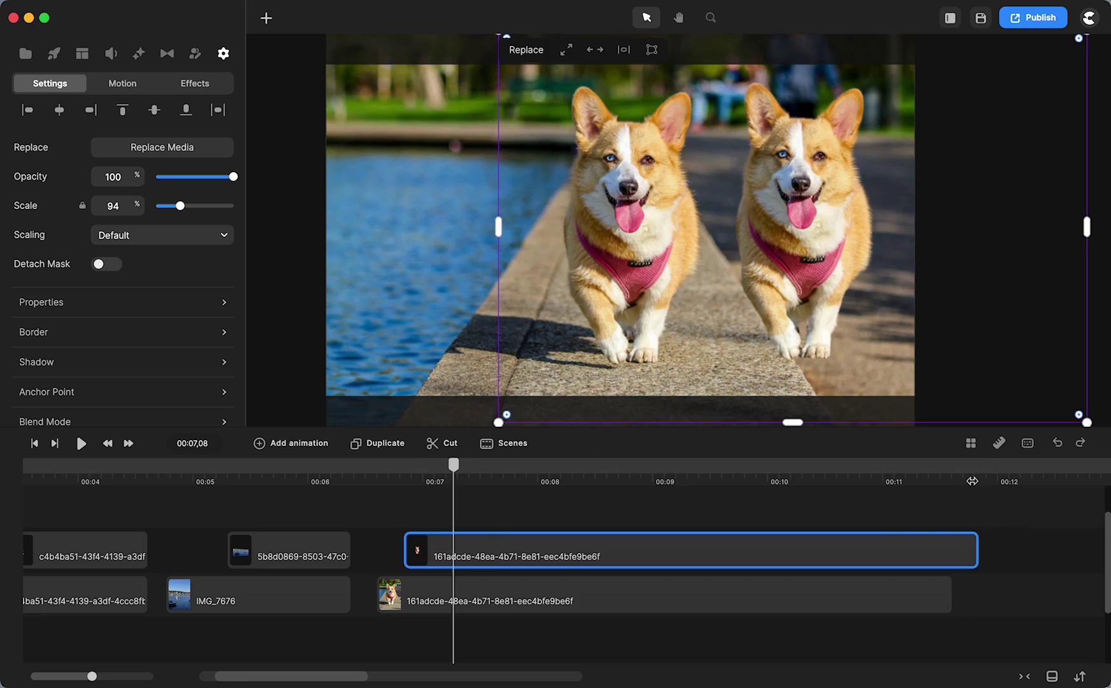
left_click_drag(900, 541, 584, 596)
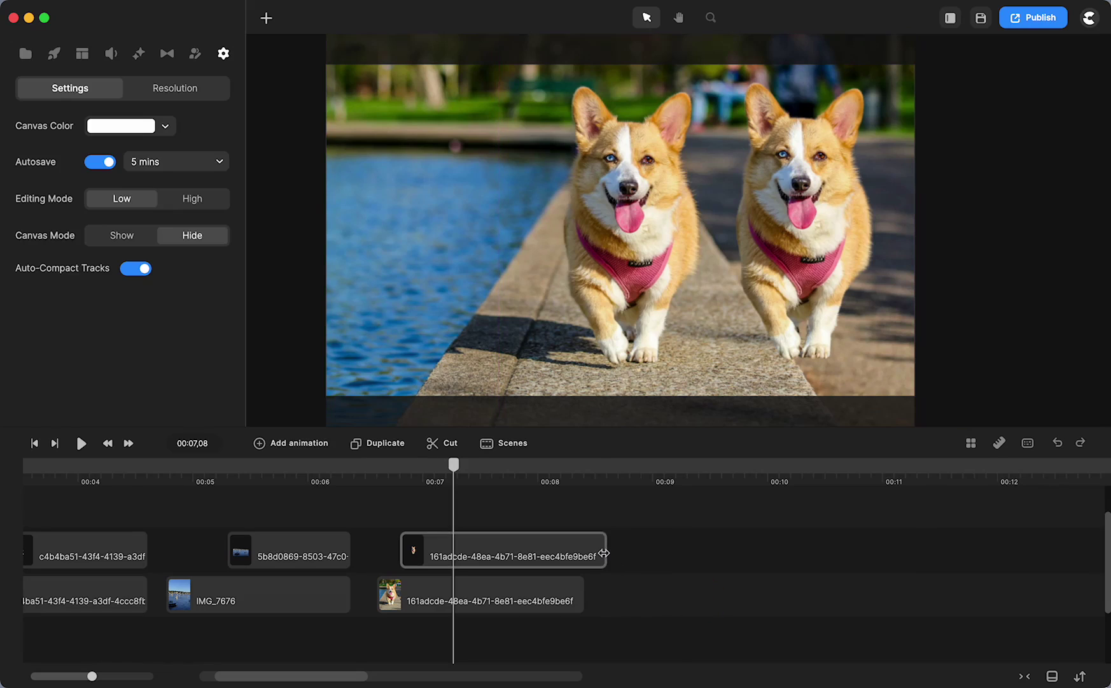
left_click_drag(603, 552, 578, 553)
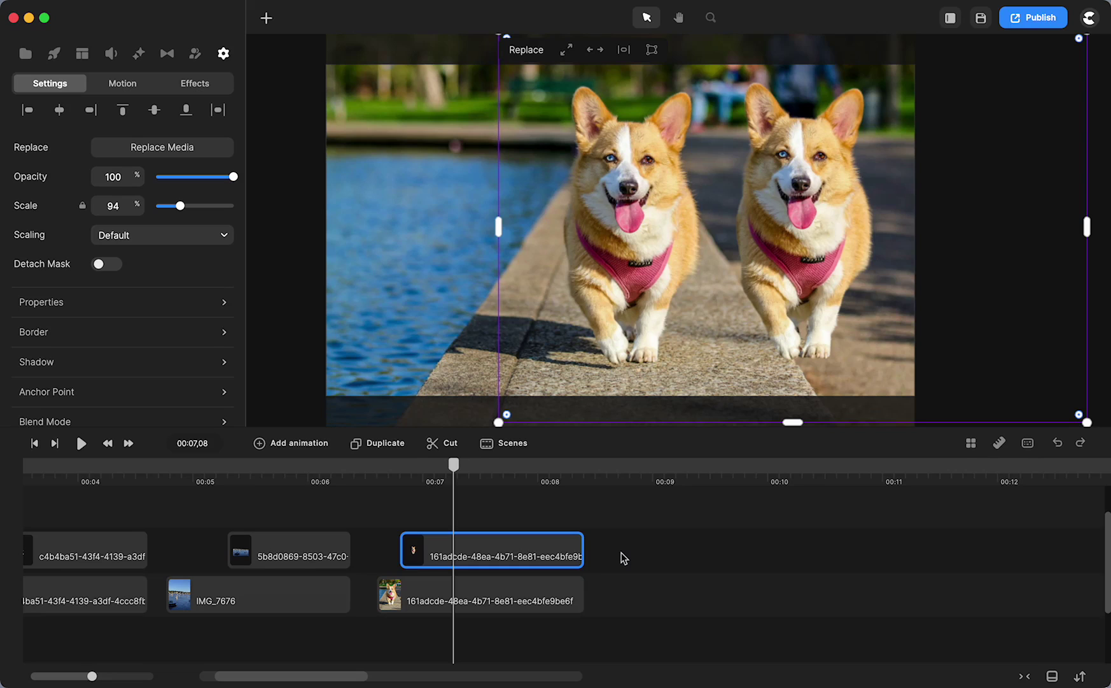
scroll(624, 557, "left", 6)
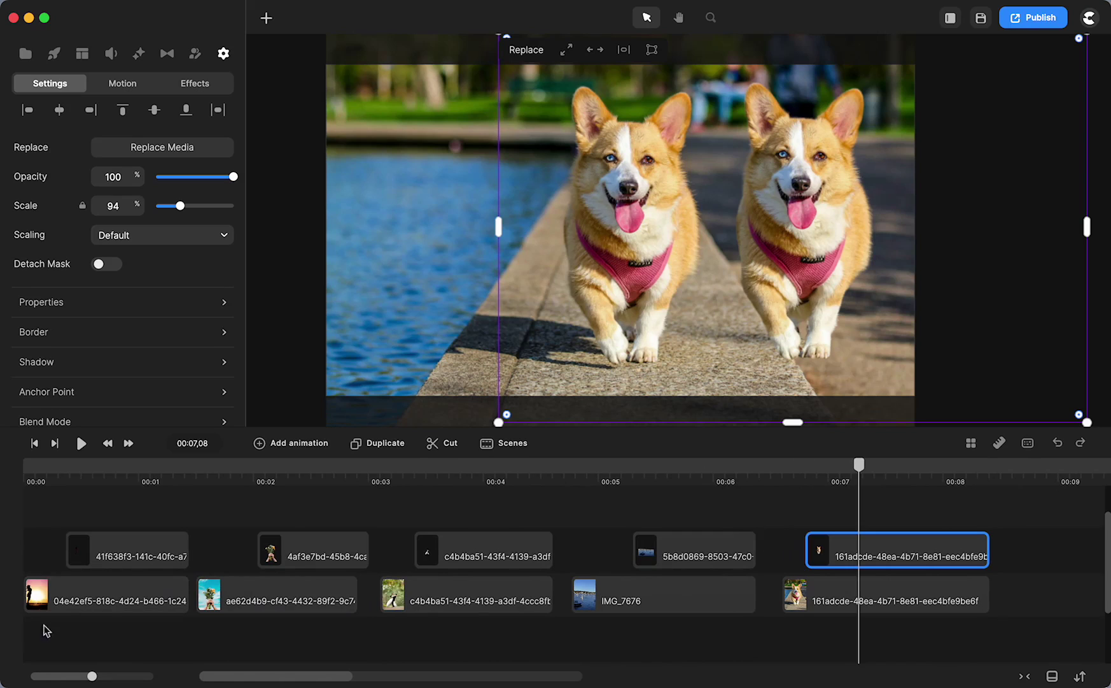
scroll(750, 541, "right", 6)
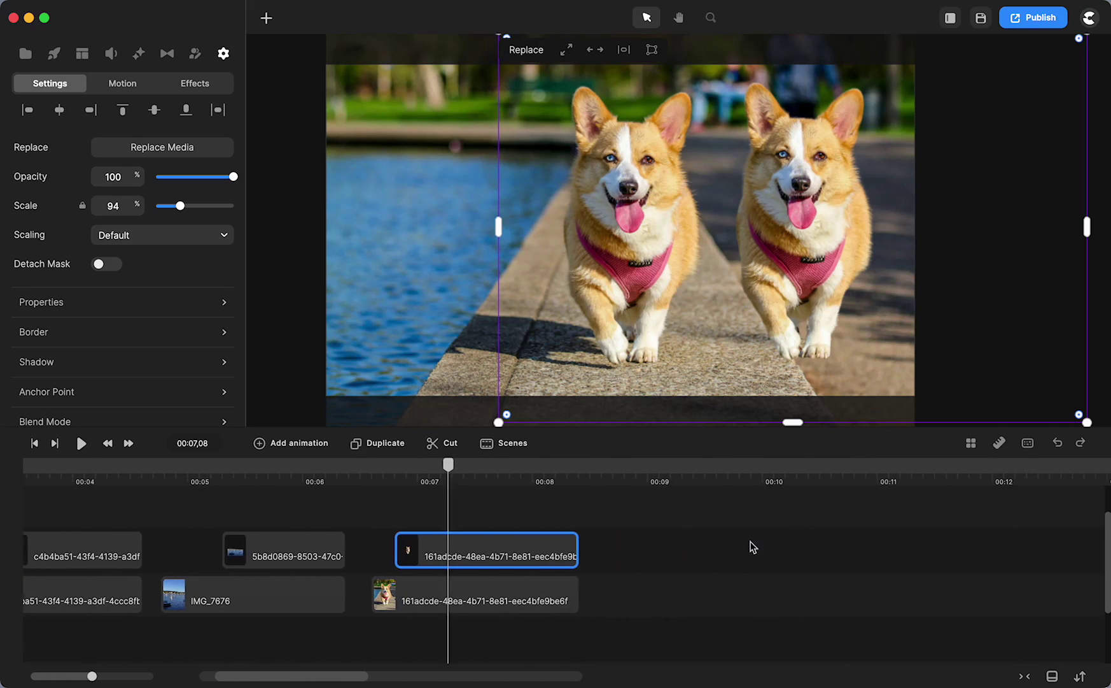